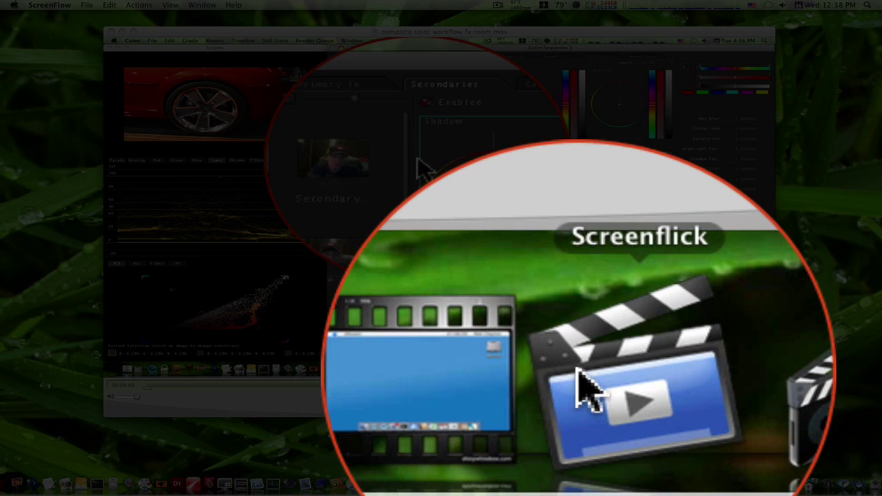
# - Launch Screenflick, look at Recorded Movies, and return to the Screen recording settings
pyautogui.click(586, 396)
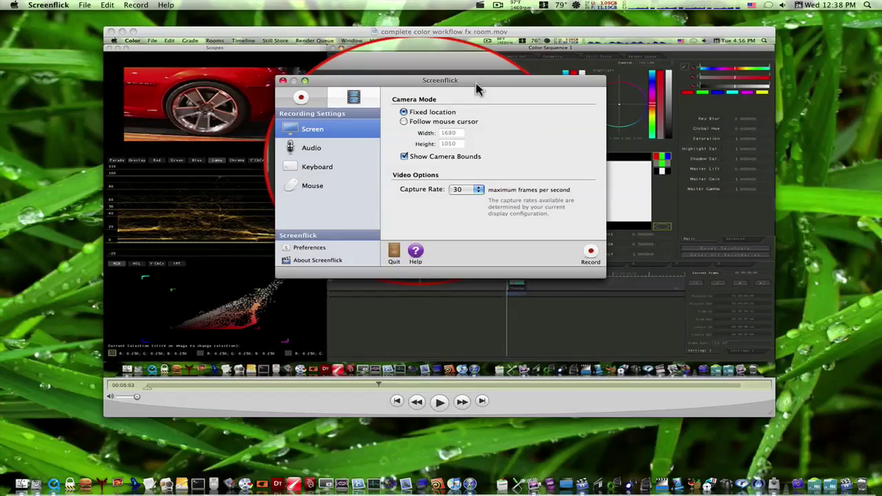
pyautogui.moveTo(469, 86); pyautogui.dragTo(449, 99)
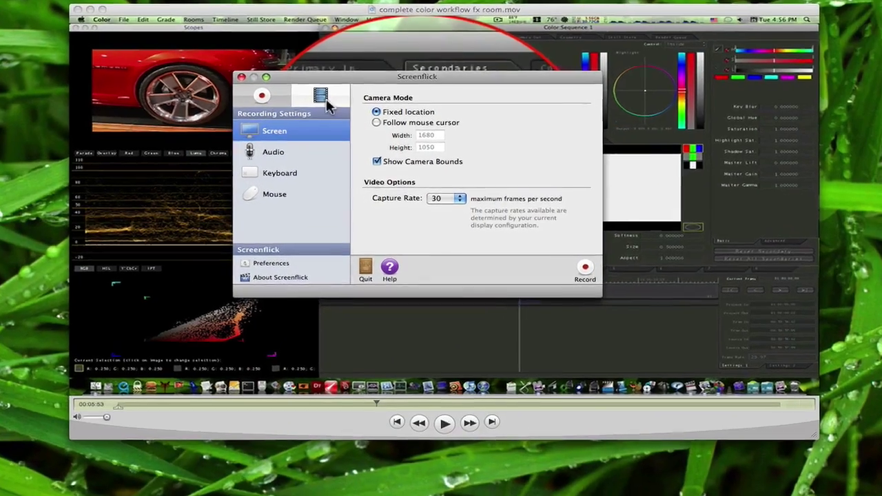
pyautogui.click(328, 108)
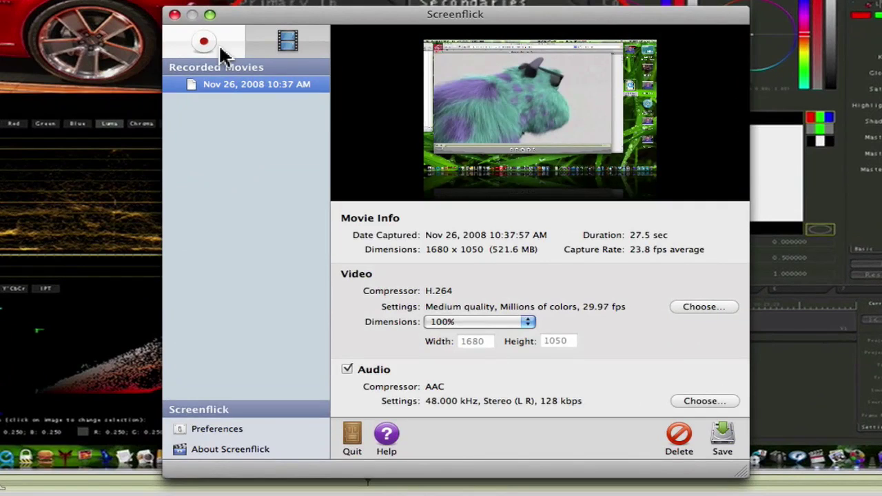
pyautogui.click(219, 52)
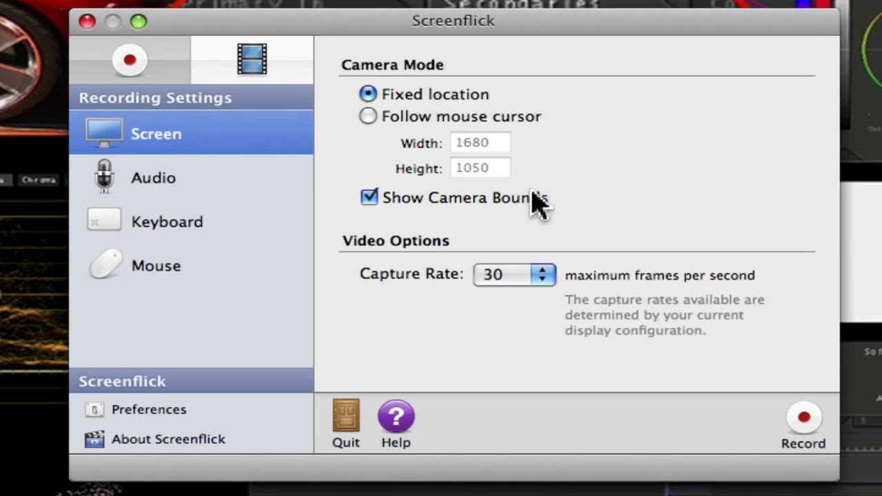
# - Try a 60 fps capture rate, then set it back to 30 fps
pyautogui.click(540, 286)
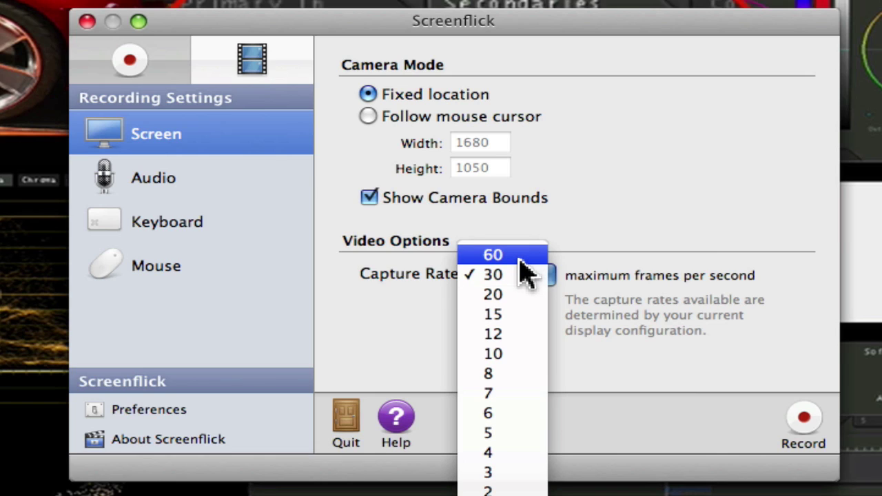
pyautogui.click(524, 270)
pyautogui.click(523, 276)
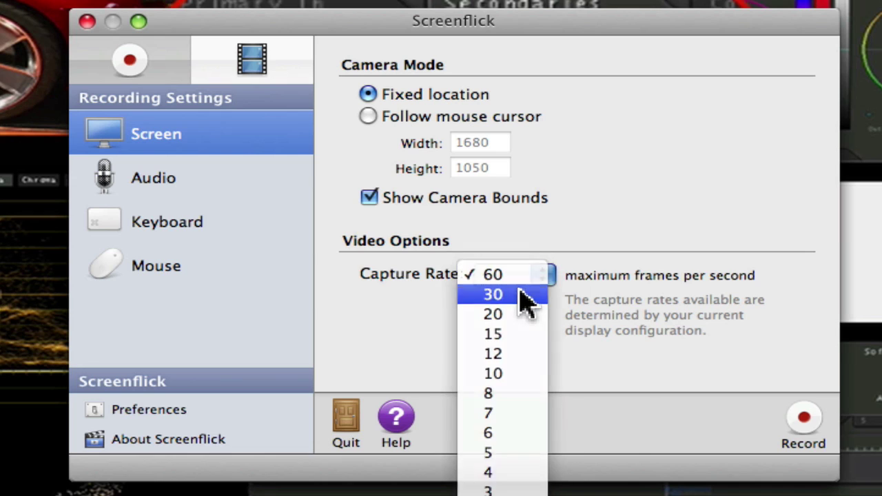
pyautogui.click(528, 295)
# - Review the Audio options with iSight kept as microphone, then view Keyboard and Mouse options
pyautogui.click(169, 183)
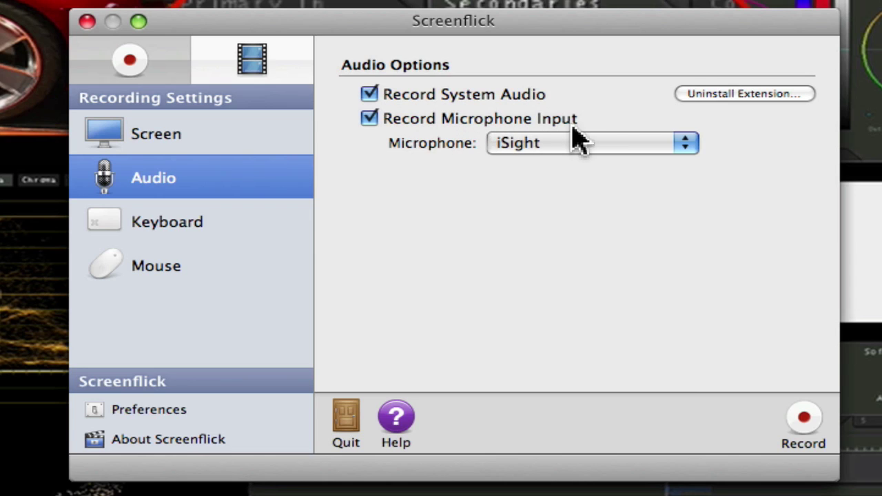
pyautogui.click(624, 145)
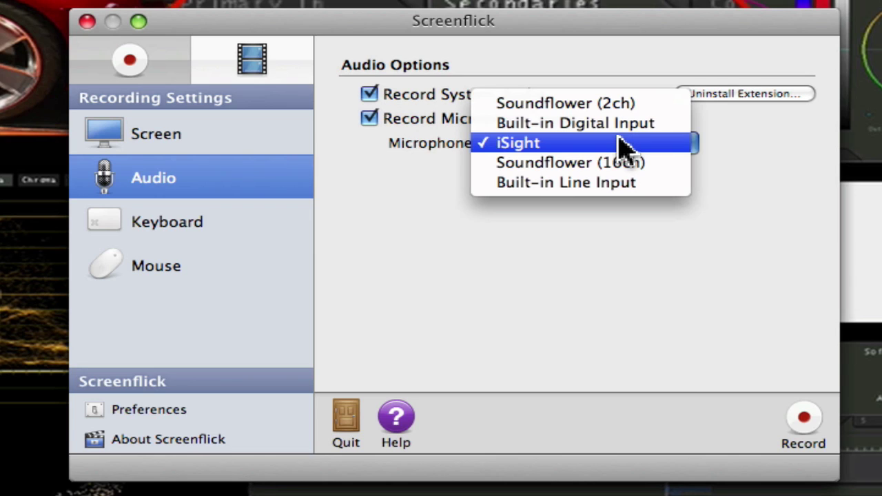
pyautogui.click(624, 145)
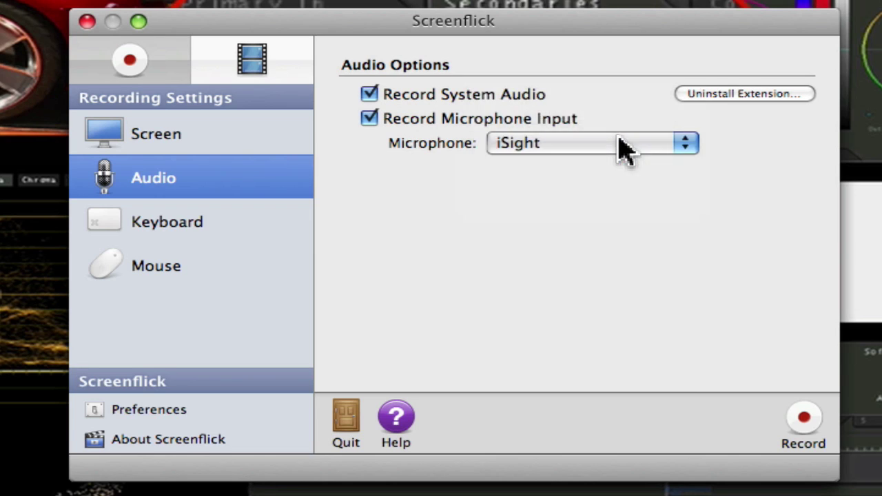
pyautogui.click(169, 222)
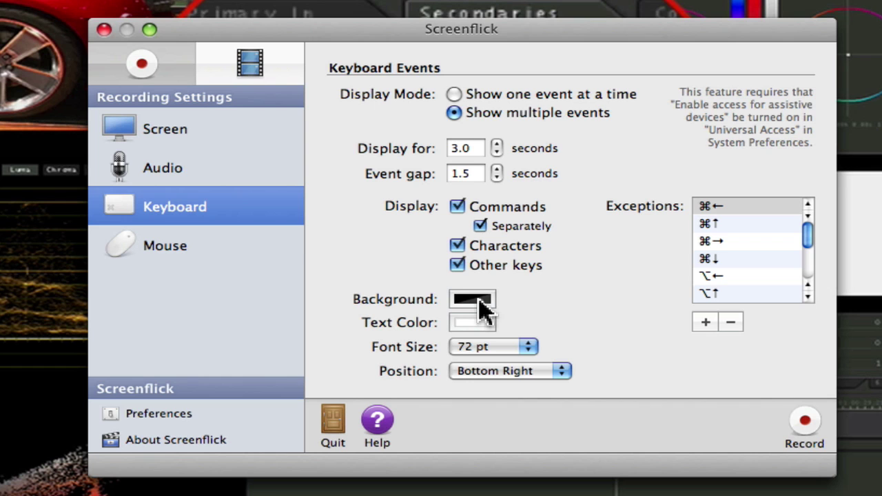
pyautogui.click(189, 248)
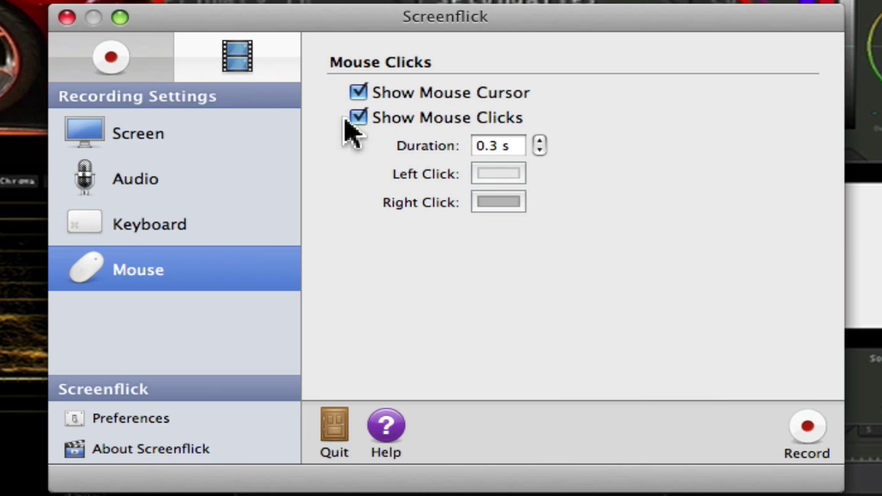
# - Turn off Show Mouse Clicks, then browse Interface and Advanced preferences before returning to General
pyautogui.click(357, 118)
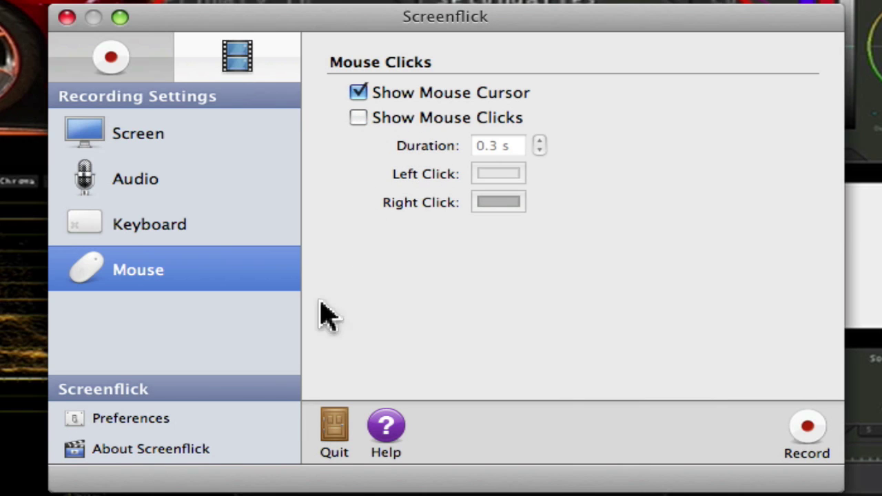
pyautogui.click(148, 422)
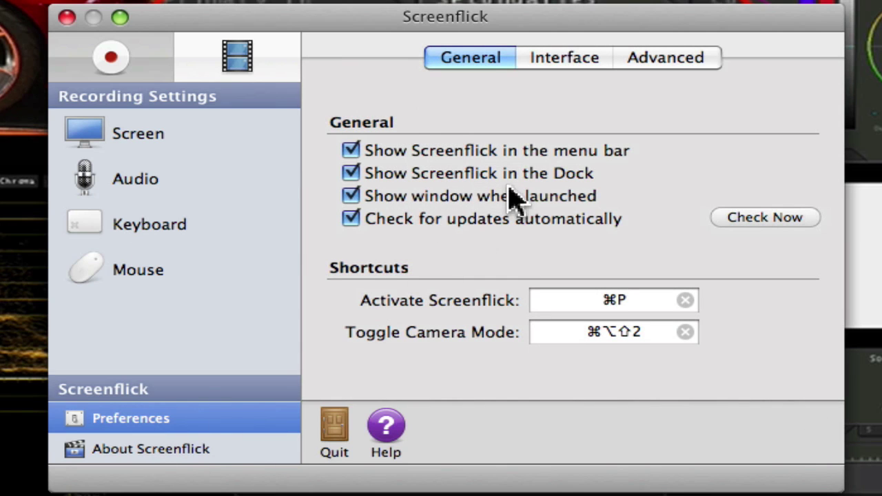
pyautogui.click(593, 55)
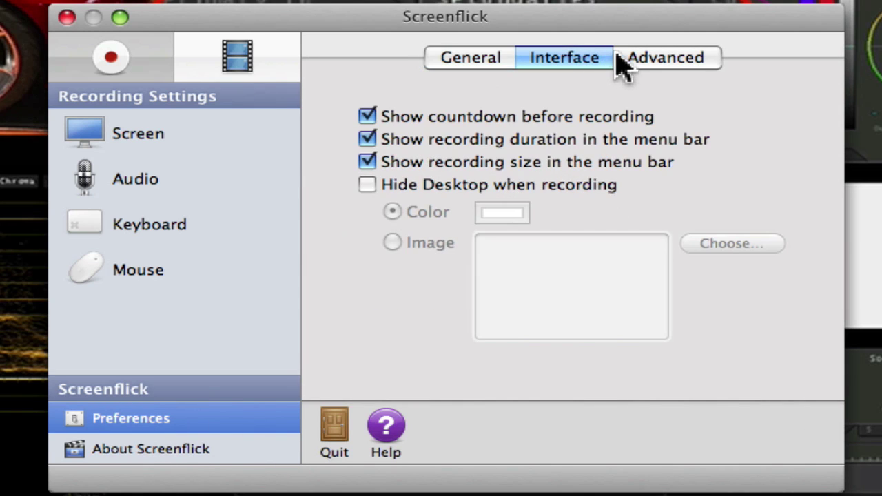
pyautogui.click(619, 60)
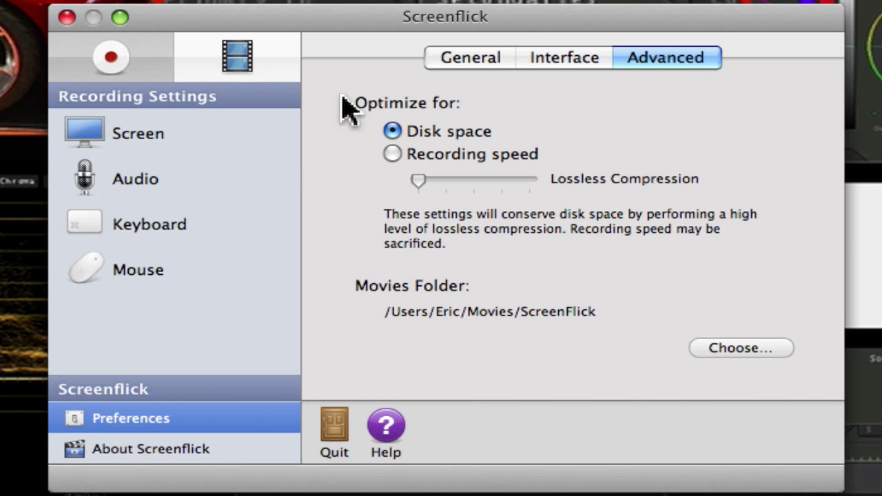
pyautogui.click(439, 64)
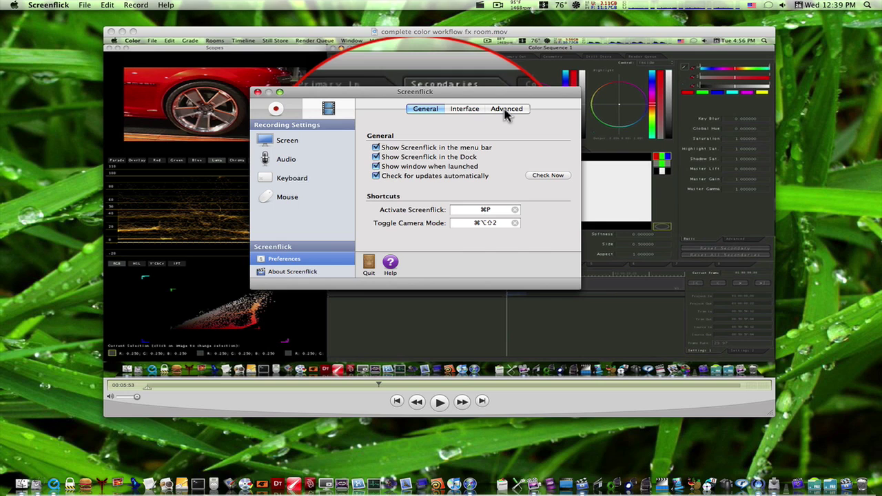
# - Set up a new recording, trying one-eighth and quarter-screen capture areas in various positions
pyautogui.click(294, 120)
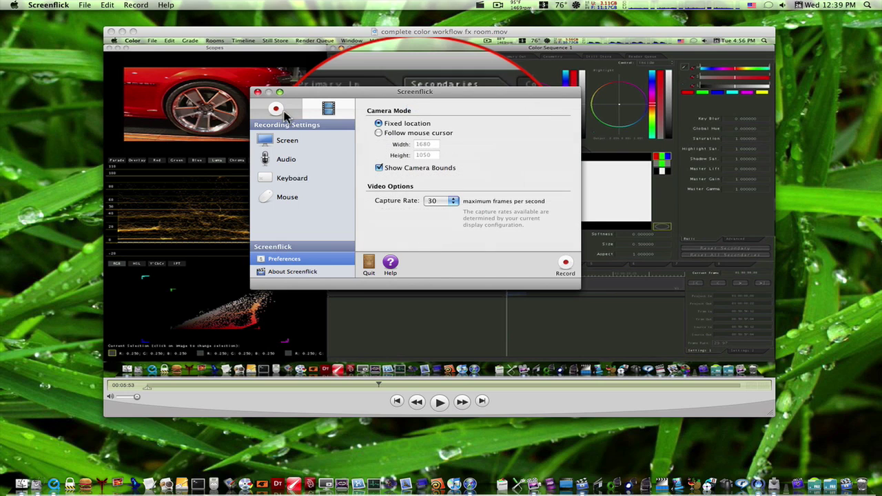
pyautogui.click(566, 265)
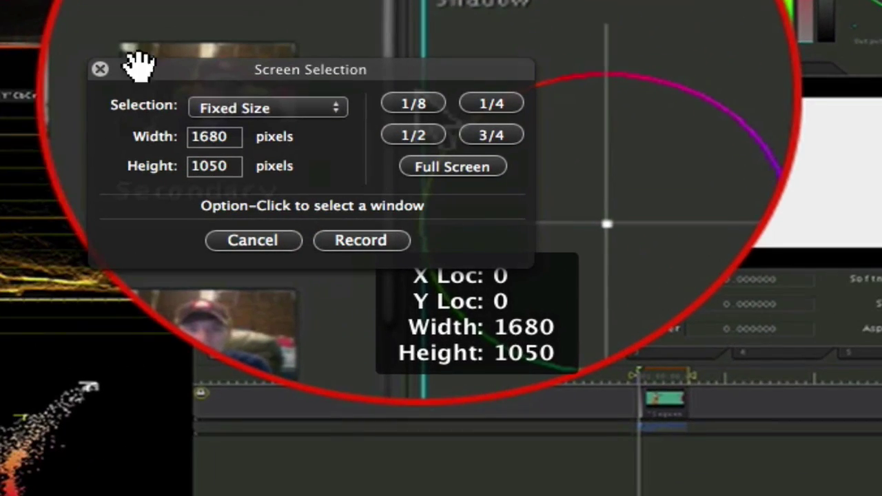
pyautogui.click(412, 109)
pyautogui.moveTo(484, 303); pyautogui.dragTo(409, 0)
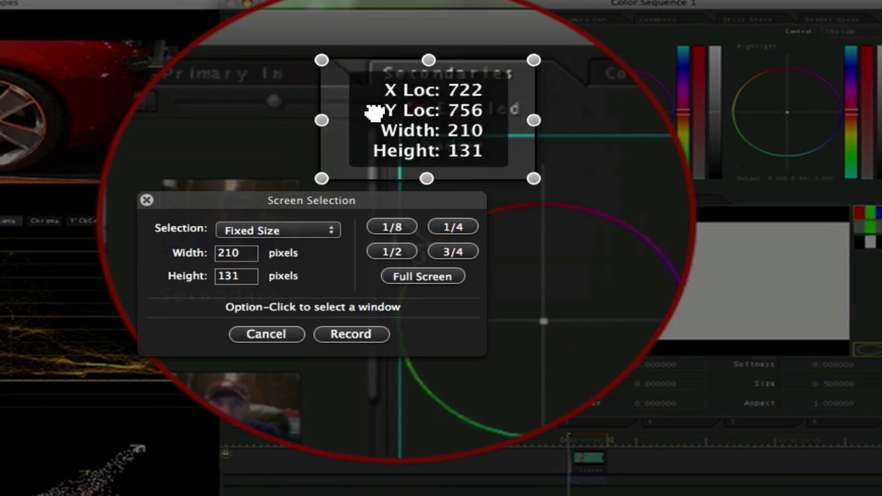
pyautogui.moveTo(375, 84); pyautogui.dragTo(373, 34)
pyautogui.click(448, 228)
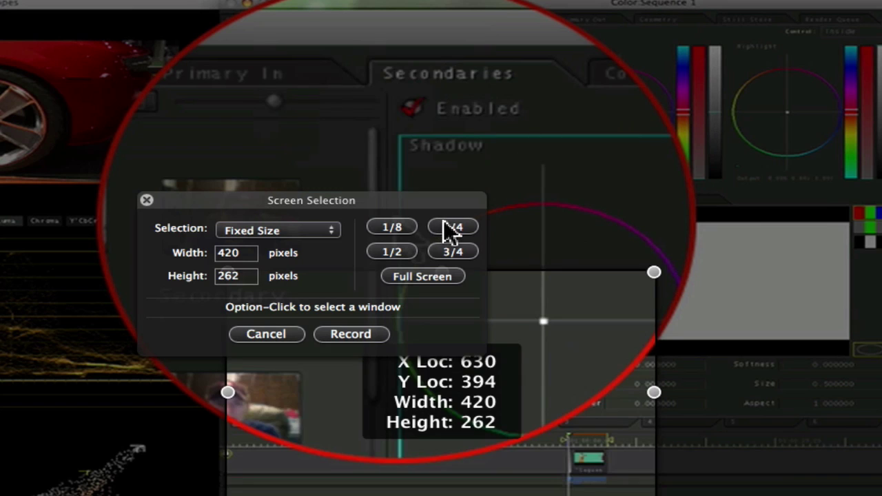
pyautogui.moveTo(594, 357); pyautogui.dragTo(844, 301)
pyautogui.moveTo(689, 344); pyautogui.dragTo(782, 436)
# - Try half and three-quarter areas, then choose Full Screen 1680 × 1050 and start recording
pyautogui.click(412, 253)
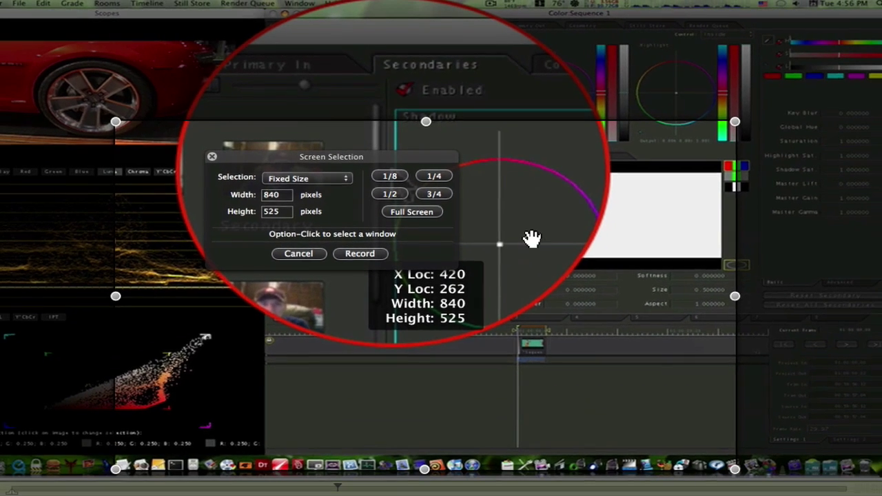
pyautogui.moveTo(580, 311); pyautogui.dragTo(686, 249)
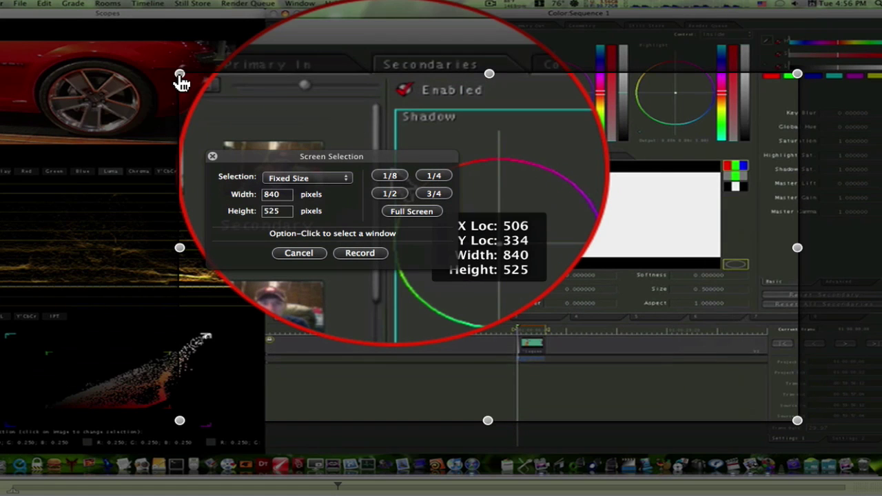
pyautogui.moveTo(179, 77); pyautogui.dragTo(110, 66)
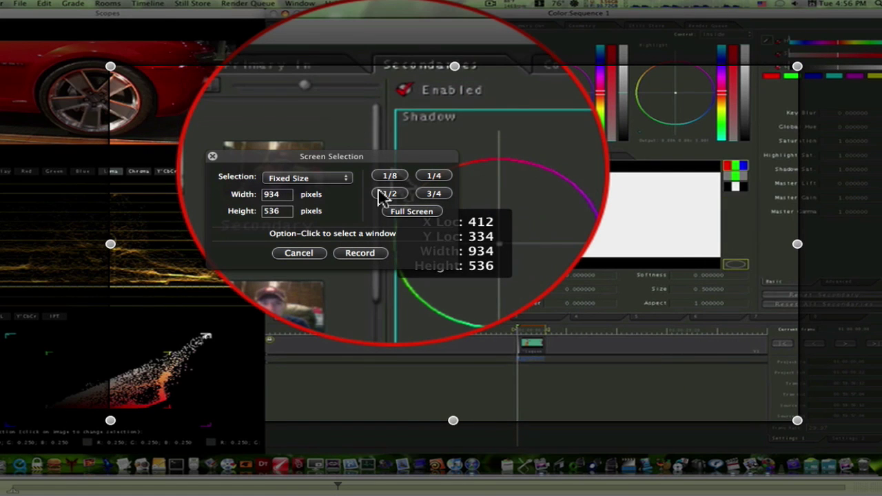
pyautogui.click(434, 193)
pyautogui.click(430, 212)
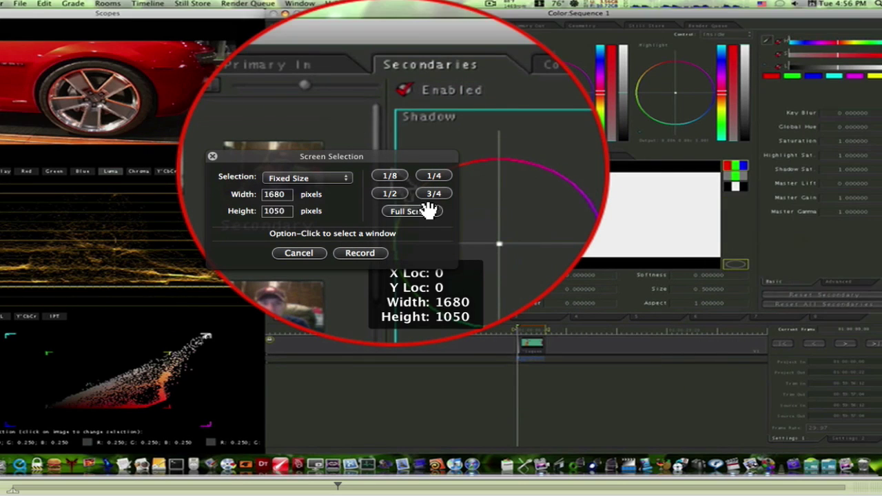
pyautogui.click(435, 195)
pyautogui.click(389, 194)
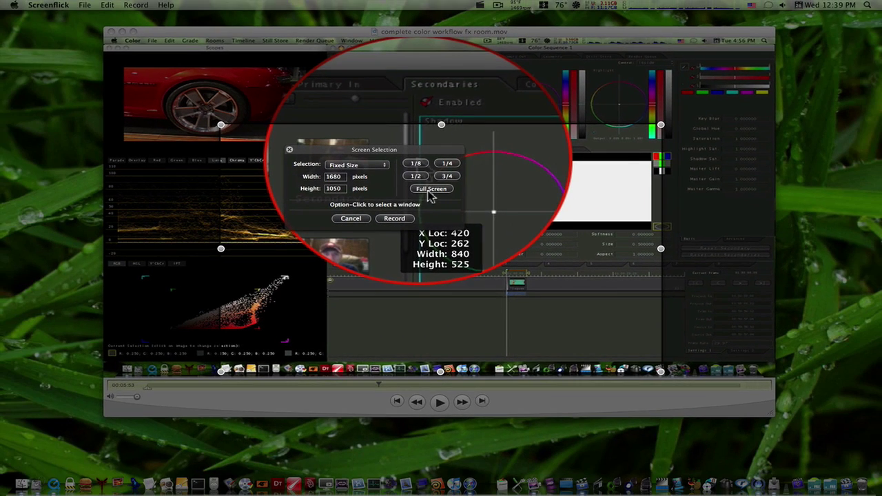
pyautogui.click(411, 211)
pyautogui.click(392, 218)
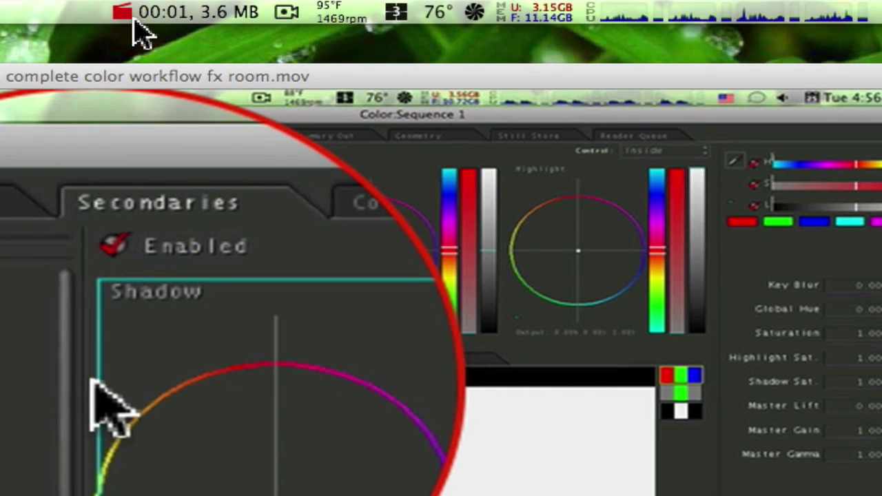
# - Stop the recording from the Screenflick menu-bar item after about 27 seconds
pyautogui.click(243, 13)
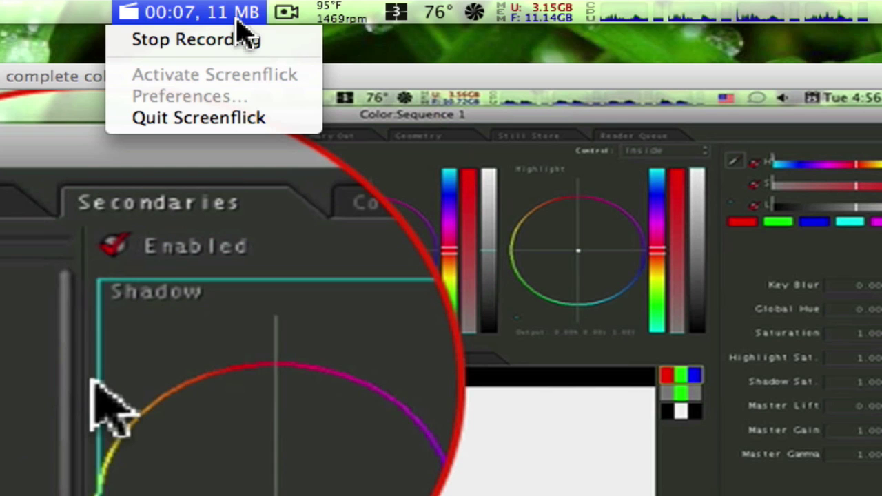
pyautogui.click(240, 17)
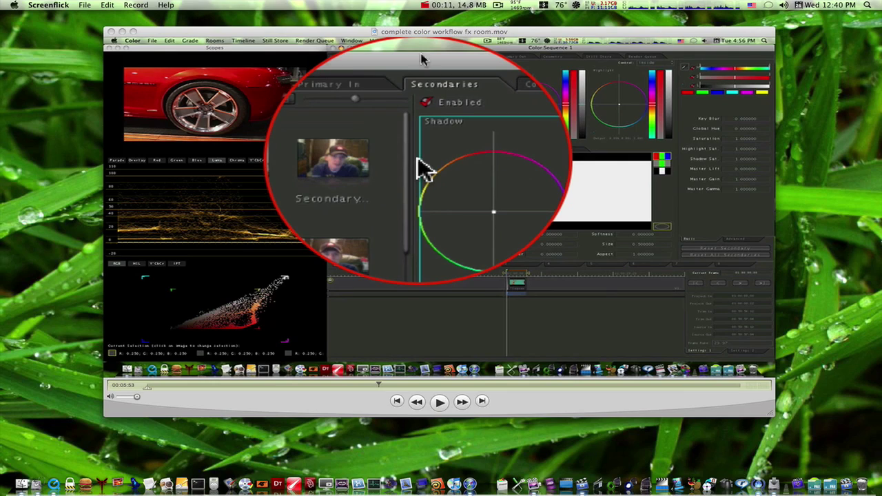
pyautogui.moveTo(378, 36); pyautogui.dragTo(412, 51)
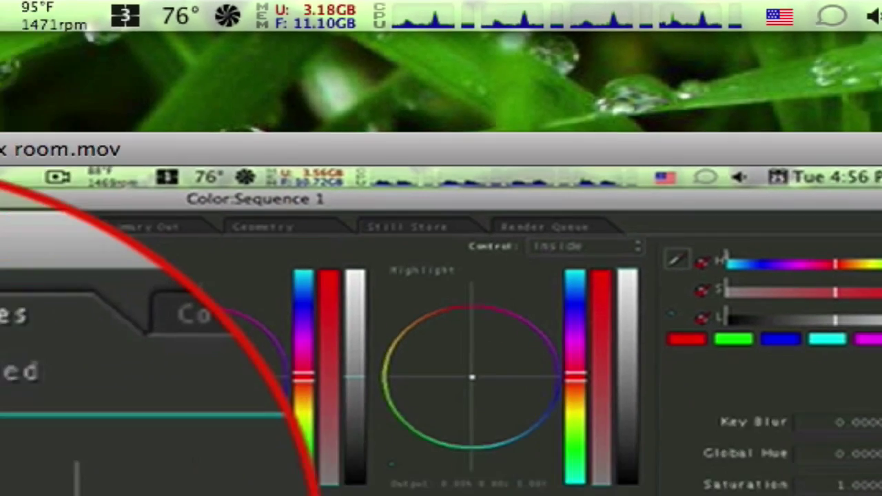
pyautogui.click(441, 7)
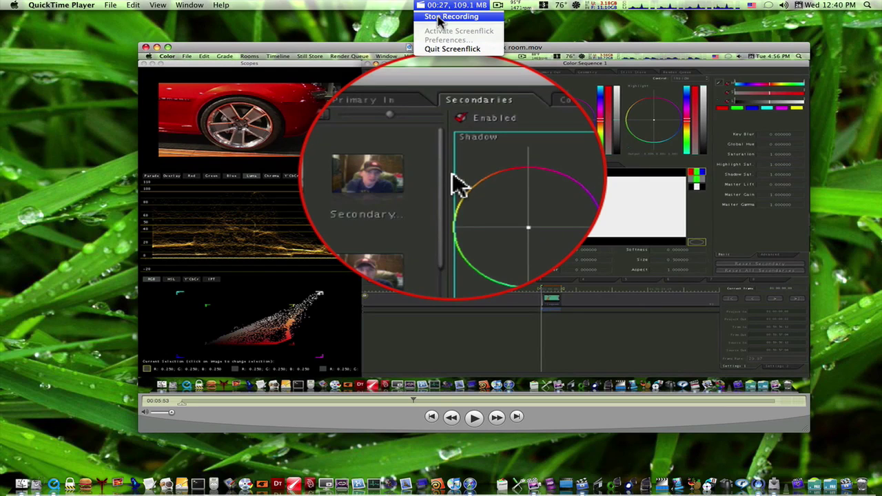
pyautogui.click(439, 19)
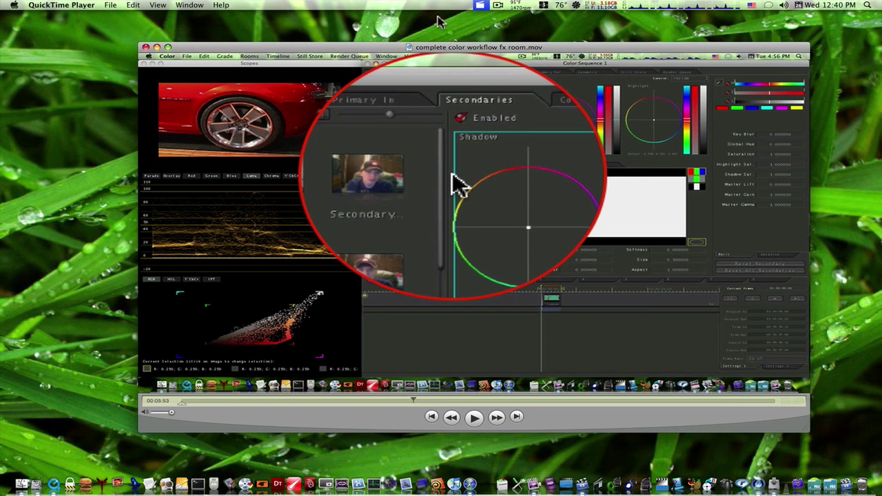
# - Set the recording's export video to H.264, Medium quality, single-pass encoding, and confirm
pyautogui.press('super+shift+Escape')
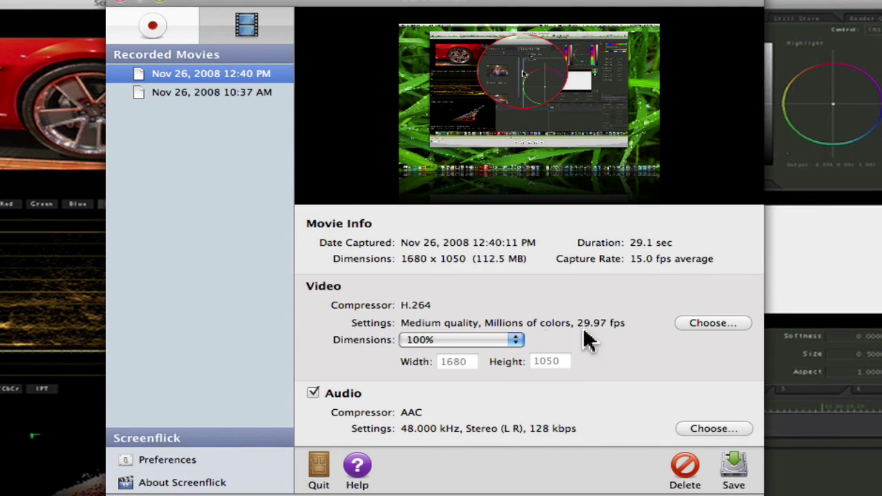
pyautogui.click(684, 321)
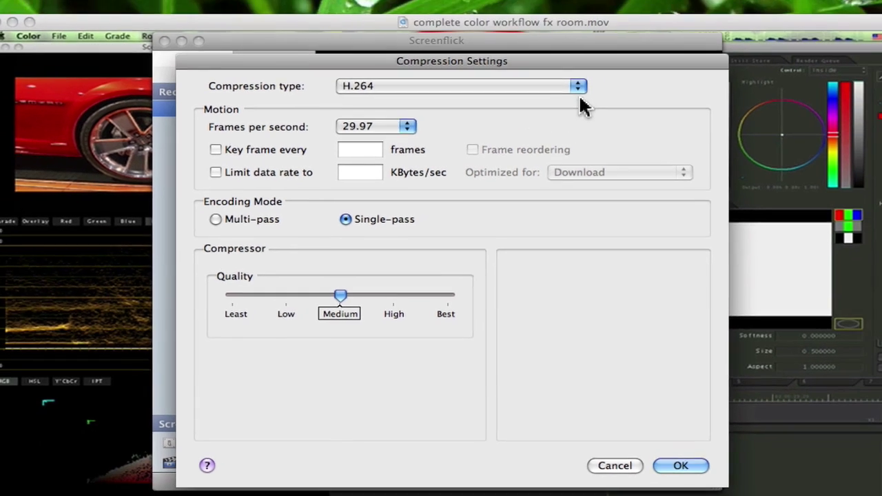
pyautogui.click(597, 48)
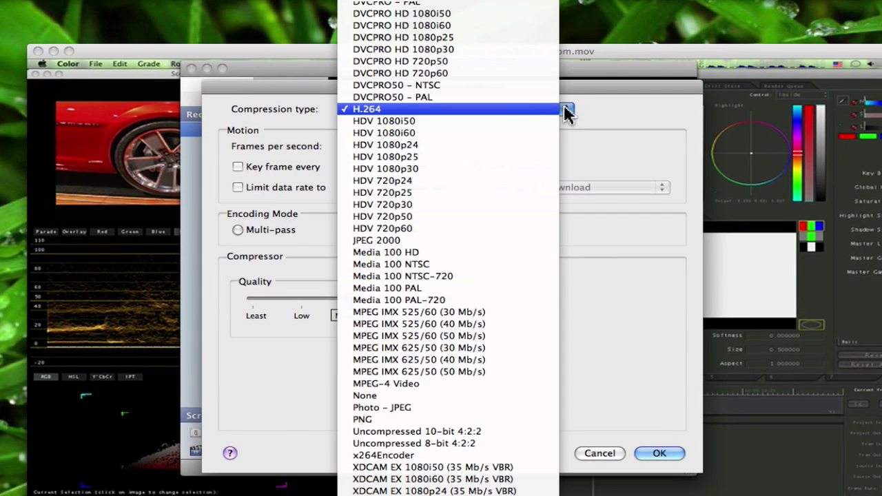
pyautogui.scroll(5, 467, 29)
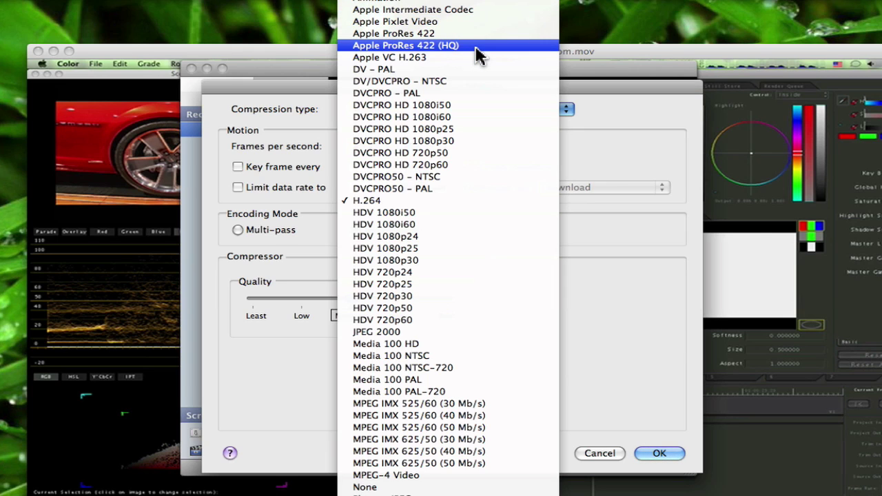
pyautogui.click(442, 201)
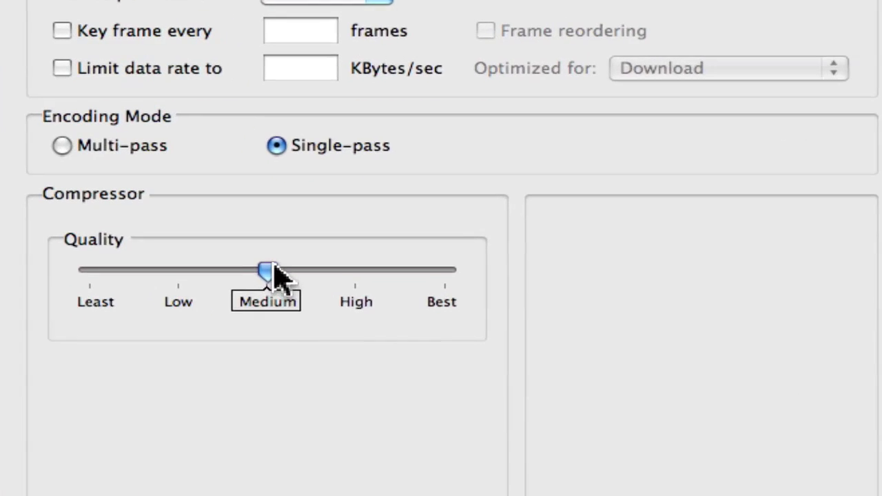
pyautogui.moveTo(353, 296); pyautogui.dragTo(271, 270)
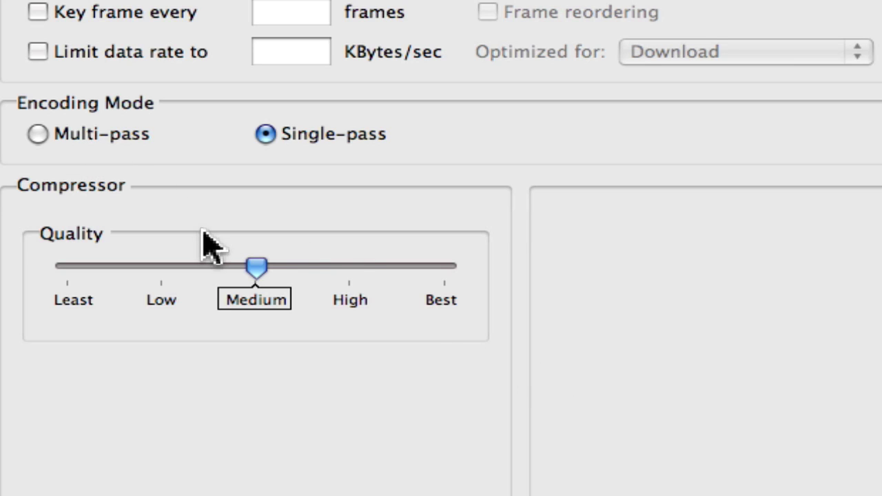
pyautogui.click(38, 134)
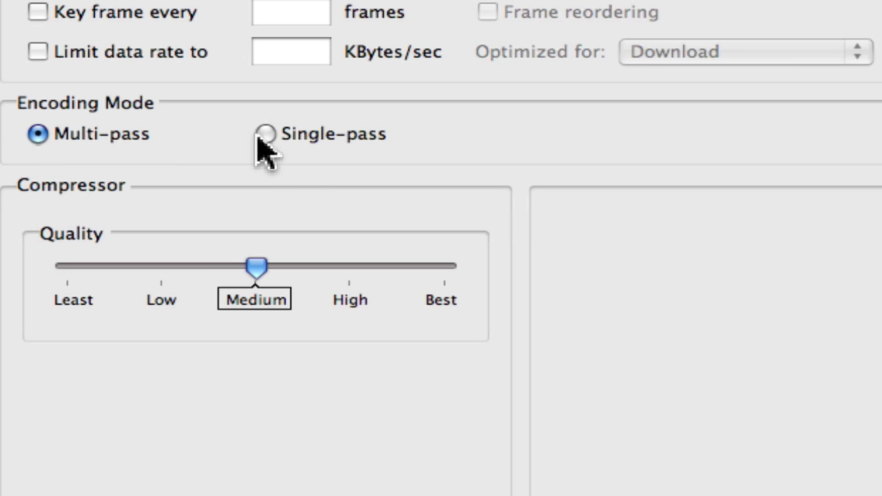
pyautogui.click(264, 134)
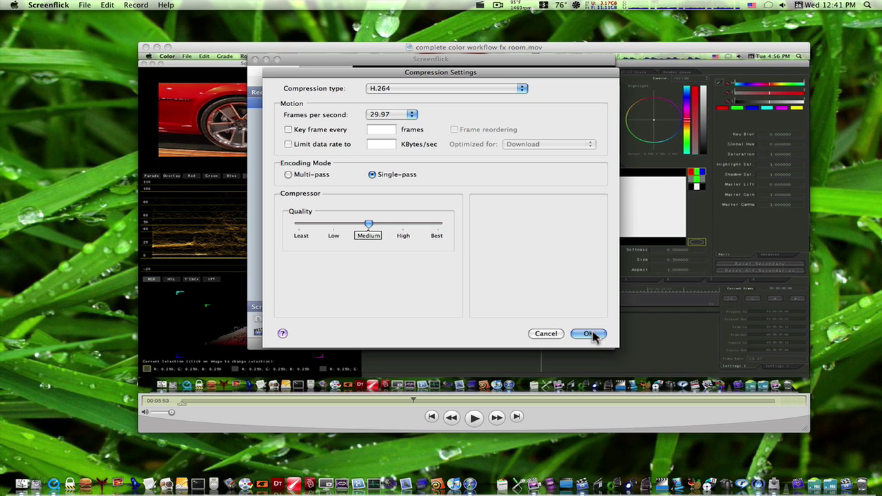
pyautogui.click(589, 334)
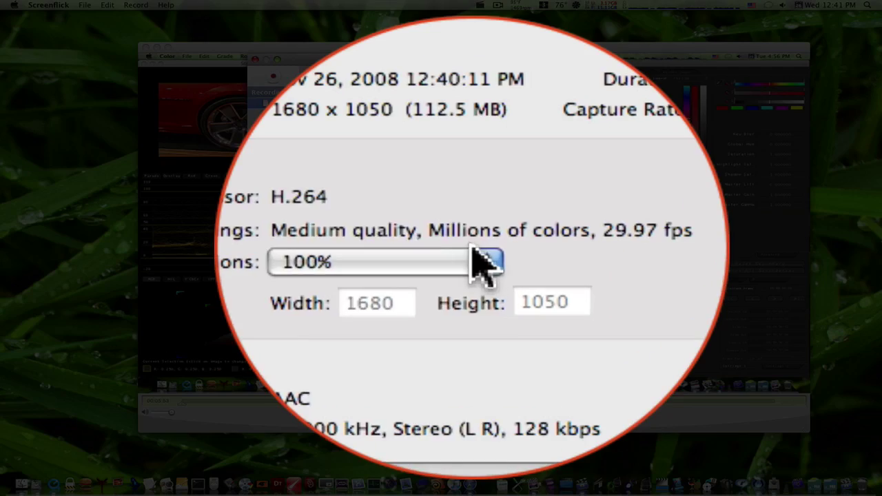
# - Set export dimensions to 1280 × 720 HD and accept AAC 48 kHz stereo 128 kbps audio
pyautogui.click(476, 251)
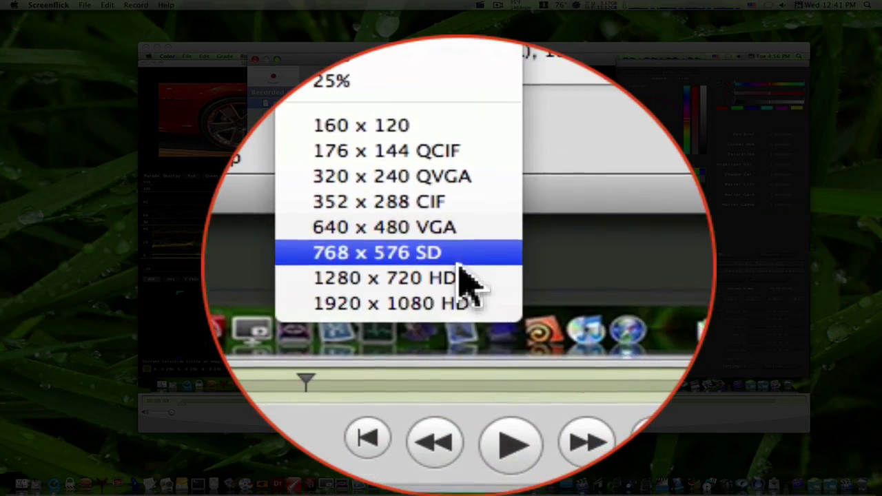
pyautogui.click(461, 268)
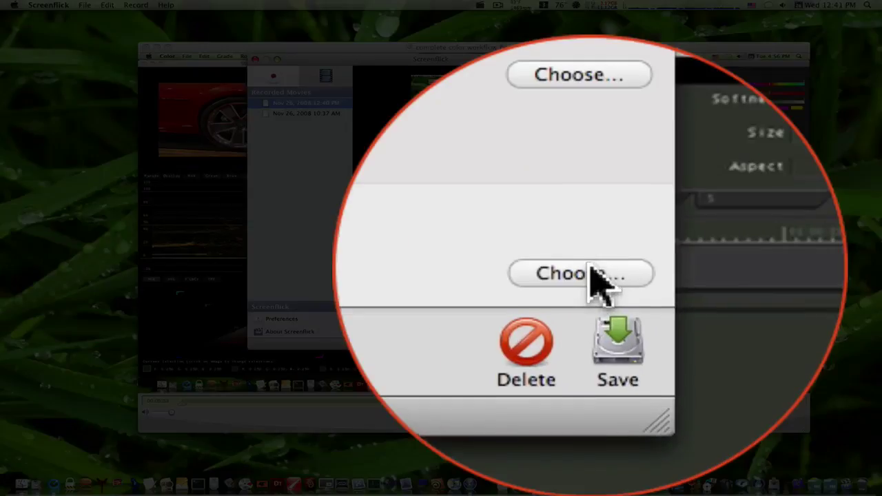
pyautogui.click(587, 301)
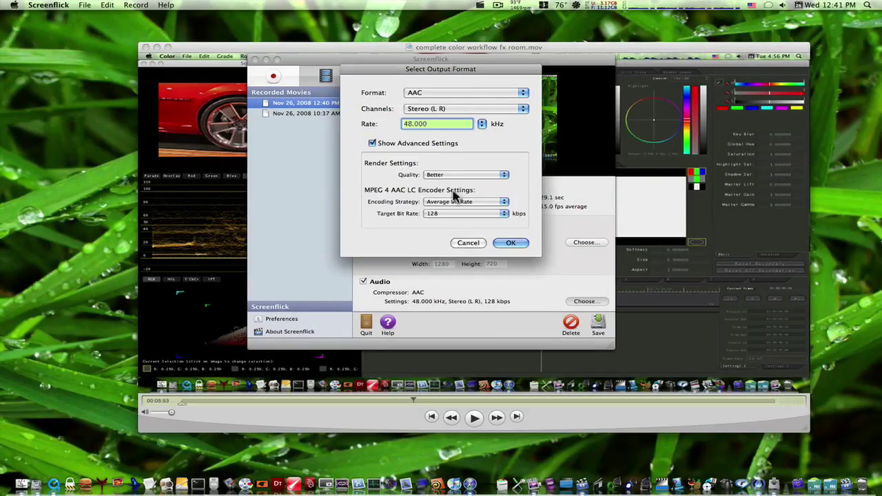
pyautogui.click(511, 243)
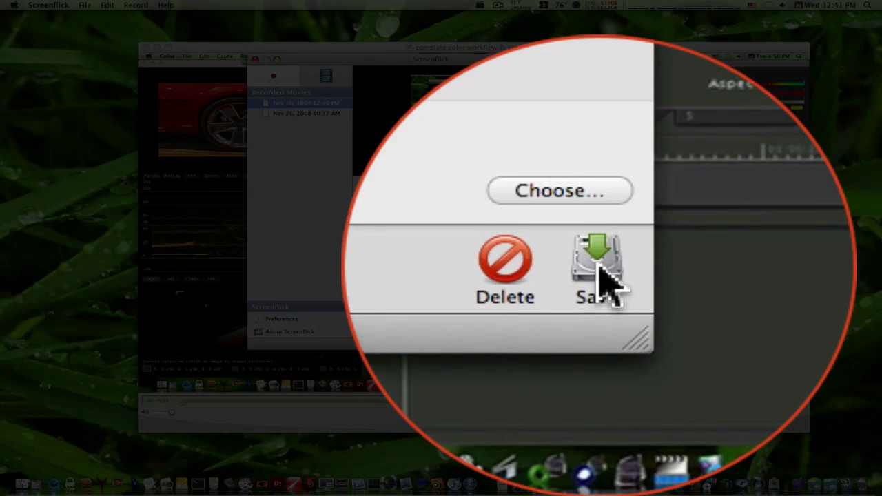
# - Save the export as 'Nov 26, 2008 12-40 PM' in the Movies folder
pyautogui.click(598, 324)
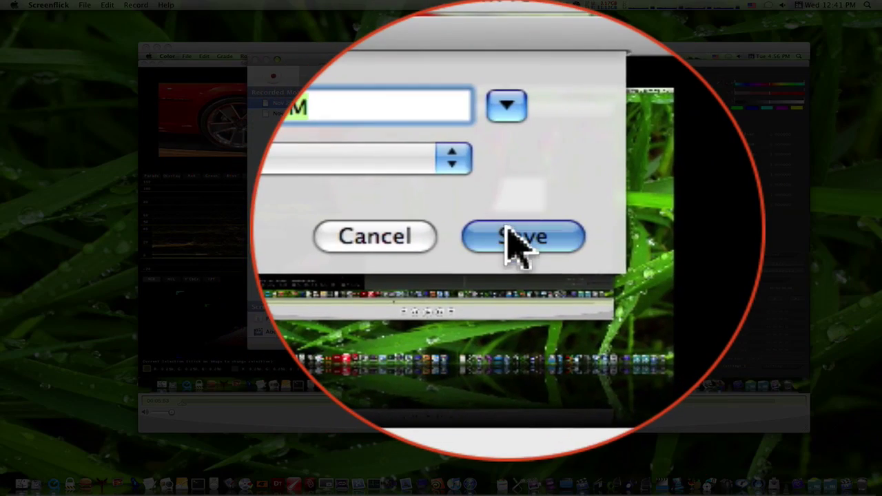
pyautogui.click(507, 240)
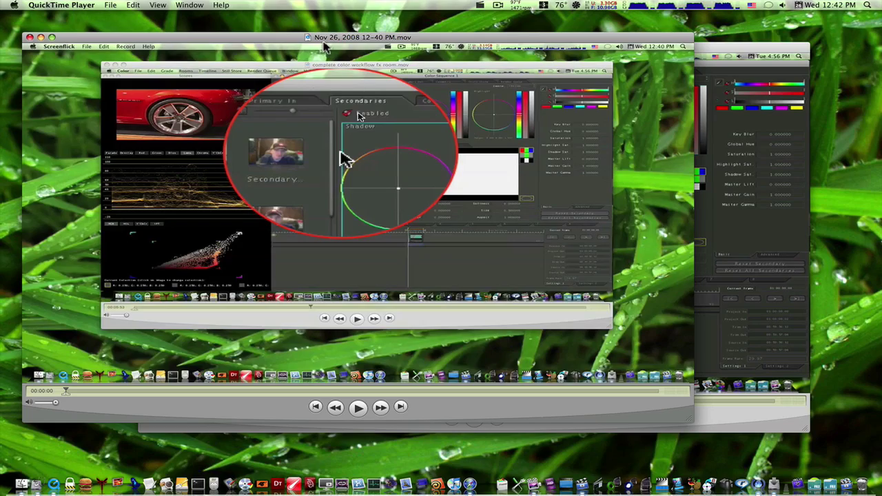
# - Open the Movies folder from the QuickTime window title's path menu
pyautogui.keyDown('super'); pyautogui.click(326, 43); pyautogui.keyUp('super')
pyautogui.moveTo(459, 40); pyautogui.dragTo(534, 29)
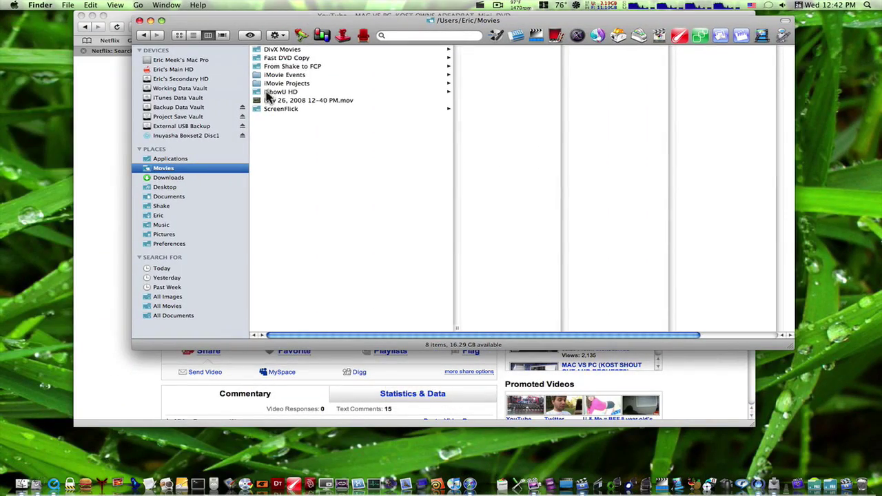
# - Confirm the export is 38.2 MB at 1280 × 720, close Finder, and return to QuickTime via Spaces
pyautogui.click(270, 102)
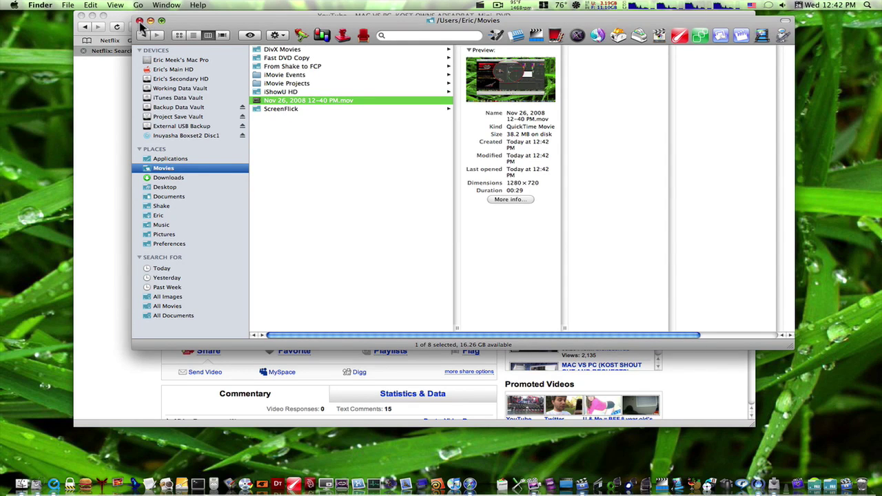
pyautogui.click(138, 20)
pyautogui.press('F8')
pyautogui.click(356, 277)
pyautogui.moveTo(436, 44); pyautogui.dragTo(369, 40)
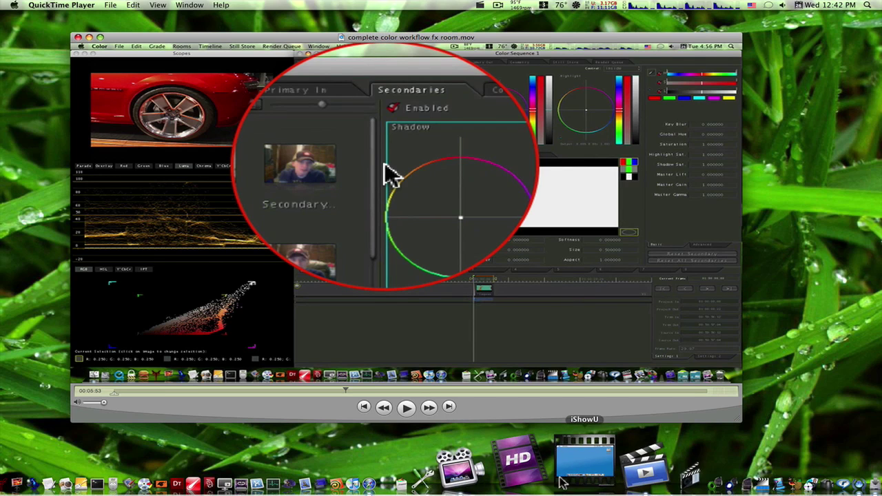
# - Set the Screenflick export's video compression to MPEG-4 Video
pyautogui.click(585, 481)
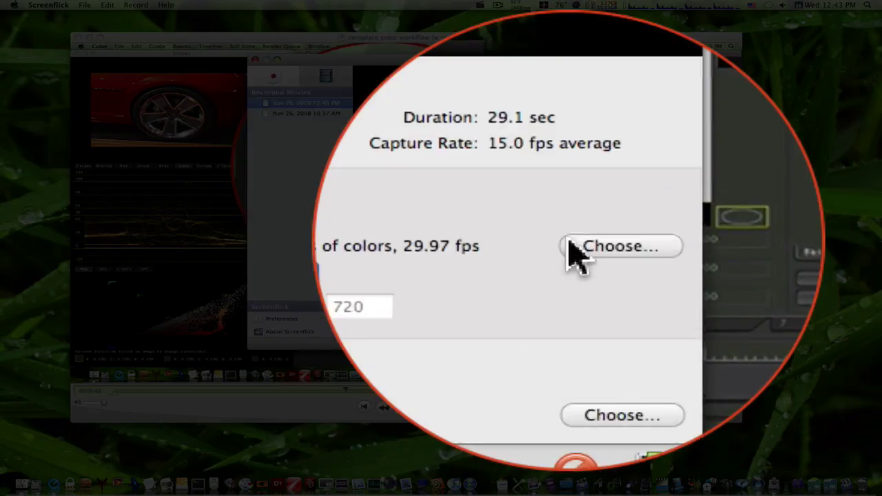
pyautogui.click(576, 242)
pyautogui.click(469, 241)
pyautogui.scroll(-10, 473, 241)
pyautogui.click(418, 262)
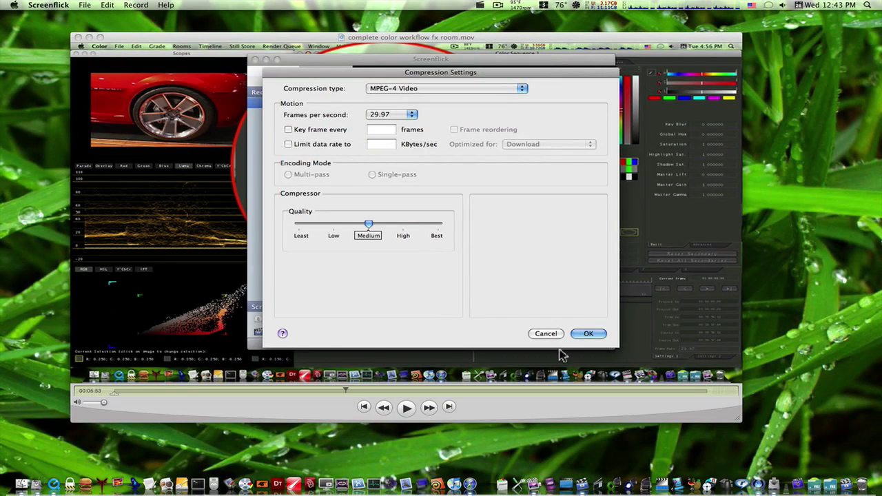
pyautogui.click(584, 334)
# - Save the export to Movies as 'Nov 26, 2008 12-40 2PM'
pyautogui.click(594, 328)
pyautogui.click(439, 82)
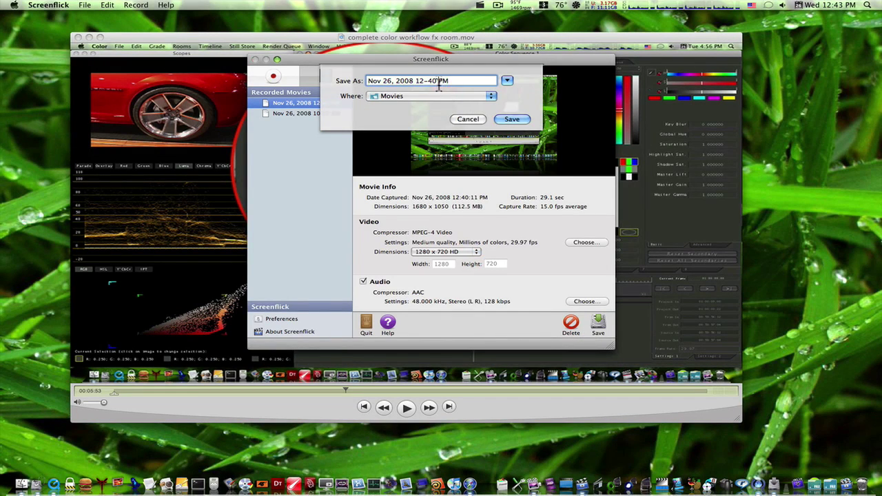
pyautogui.click(512, 119)
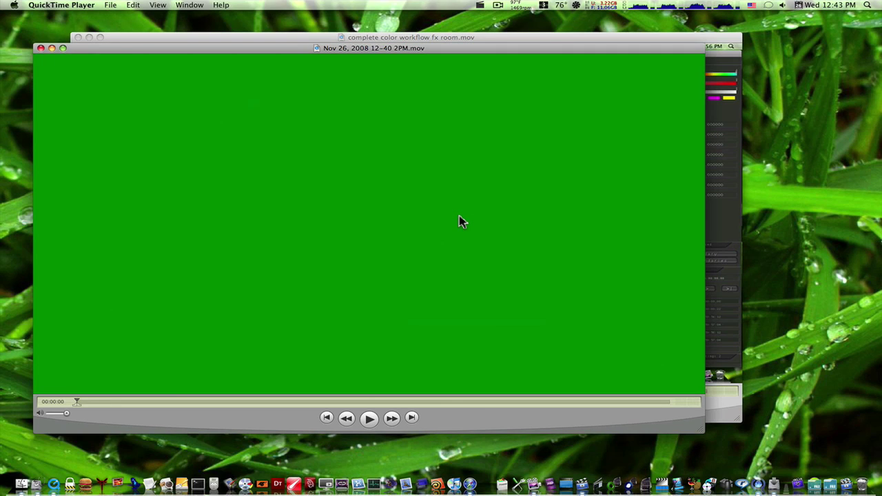
# - Play the 2PM movie in QuickTime Player and shift its window slightly right
pyautogui.click(370, 418)
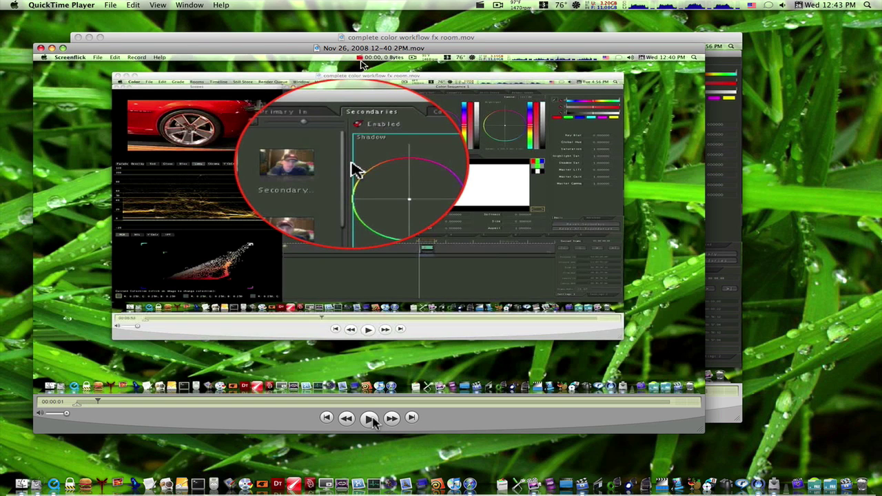
pyautogui.moveTo(397, 53); pyautogui.dragTo(454, 50)
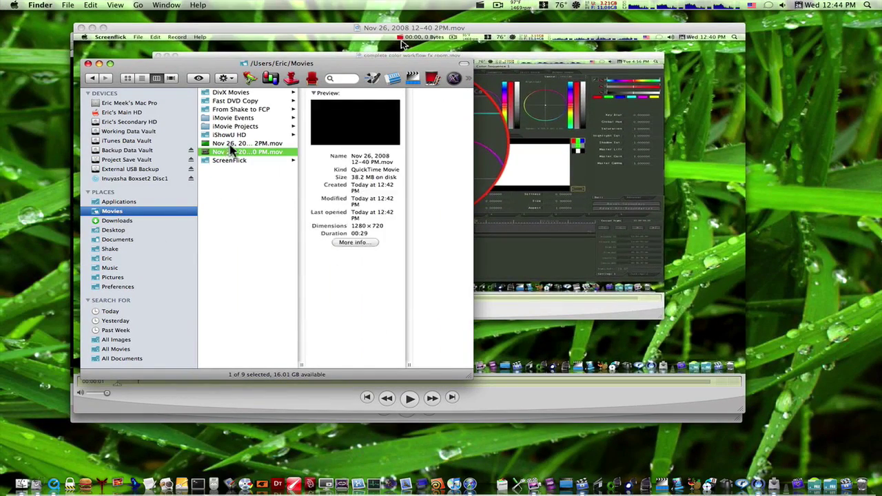
# - Compare the 2PM movie (45.8 MB) with the 12-40 PM movie (38.2 MB) in Finder
pyautogui.click(232, 144)
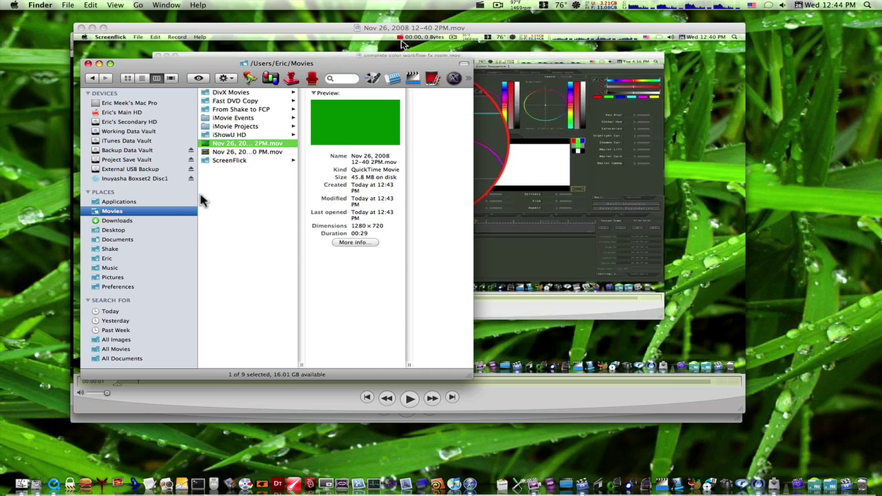
pyautogui.click(238, 153)
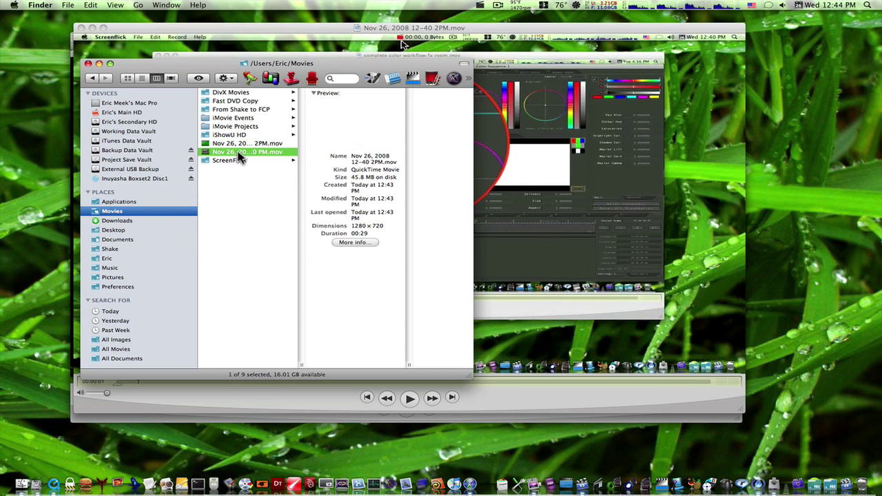
pyautogui.click(241, 144)
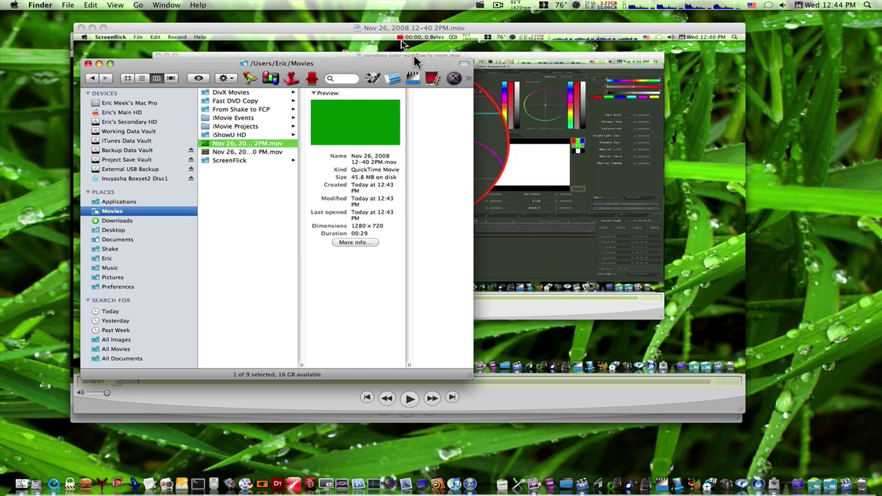
pyautogui.moveTo(413, 68); pyautogui.dragTo(413, 142)
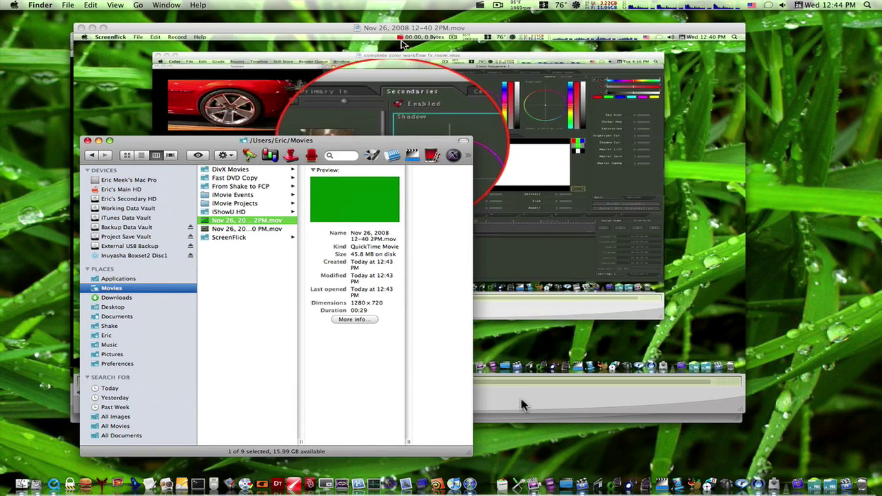
# - Set the export dimensions to 640 x 480 VGA
pyautogui.click(583, 479)
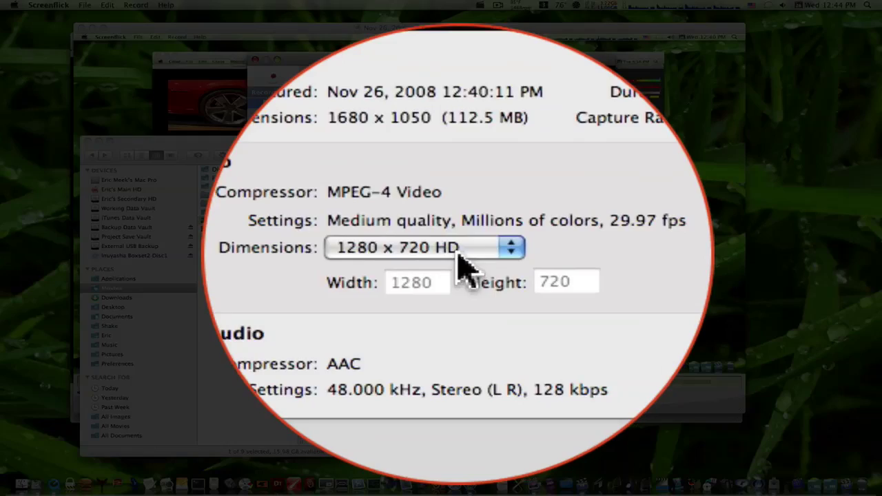
pyautogui.click(451, 265)
pyautogui.click(451, 205)
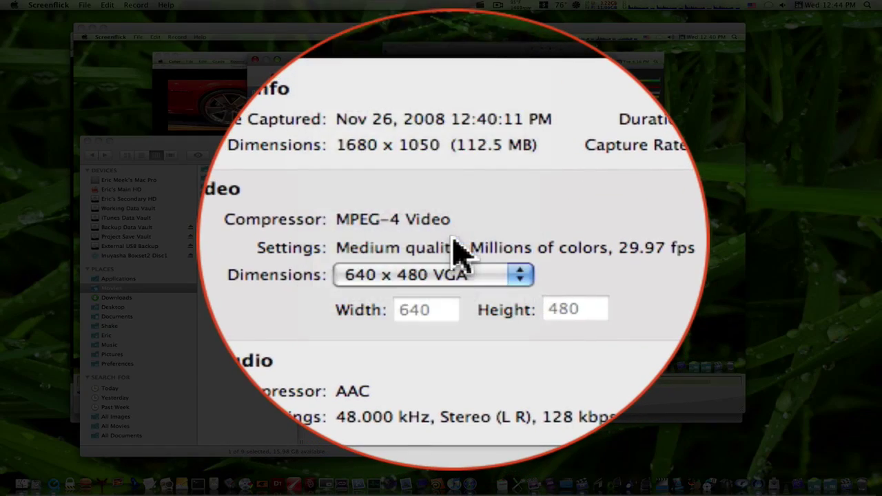
# - Set the video compression type to H.264
pyautogui.click(583, 252)
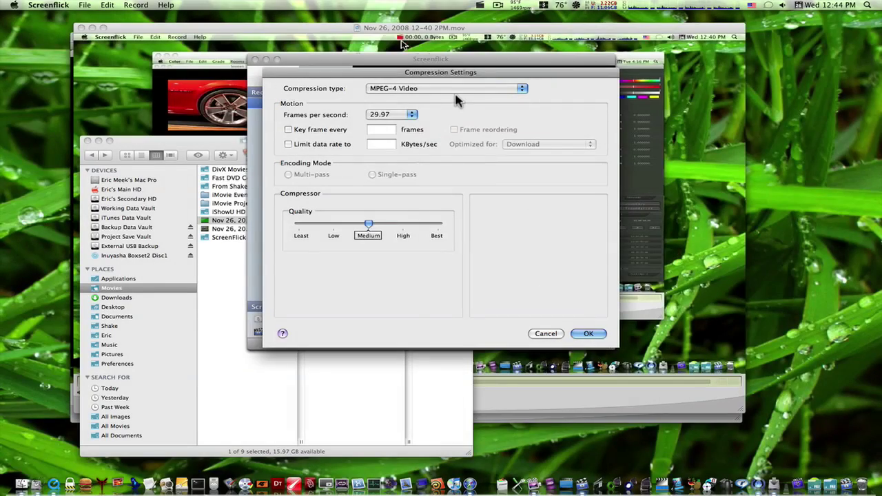
pyautogui.click(455, 91)
pyautogui.moveTo(437, 4)
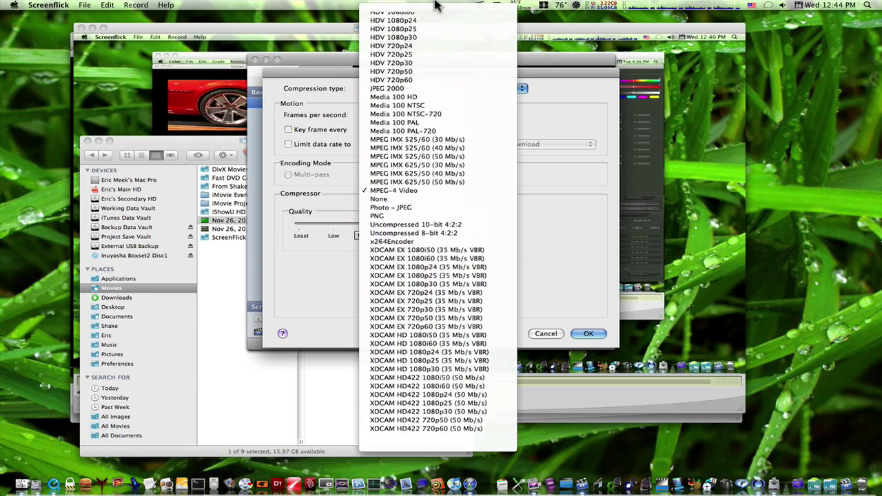
pyautogui.click(420, 153)
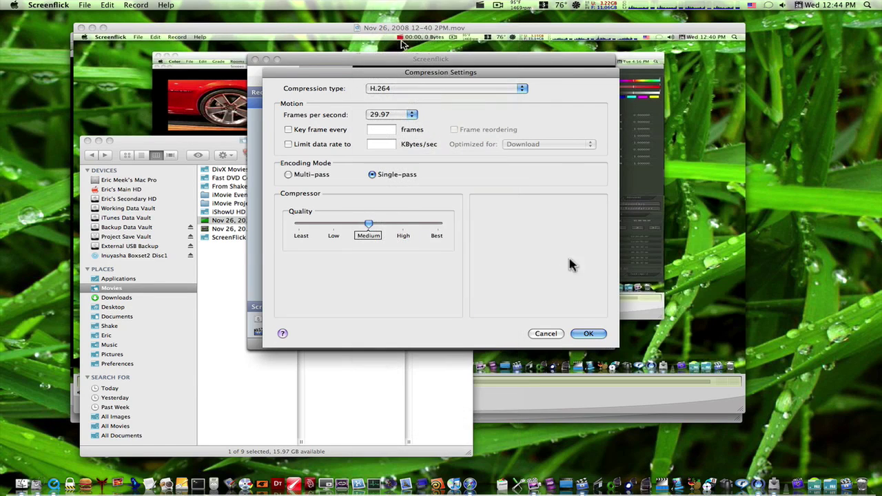
pyautogui.click(590, 334)
# - Save the export to Movies as 'Nov 26, 2008 12-40 3PM'
pyautogui.click(596, 330)
pyautogui.click(440, 82)
pyautogui.write('3PM')
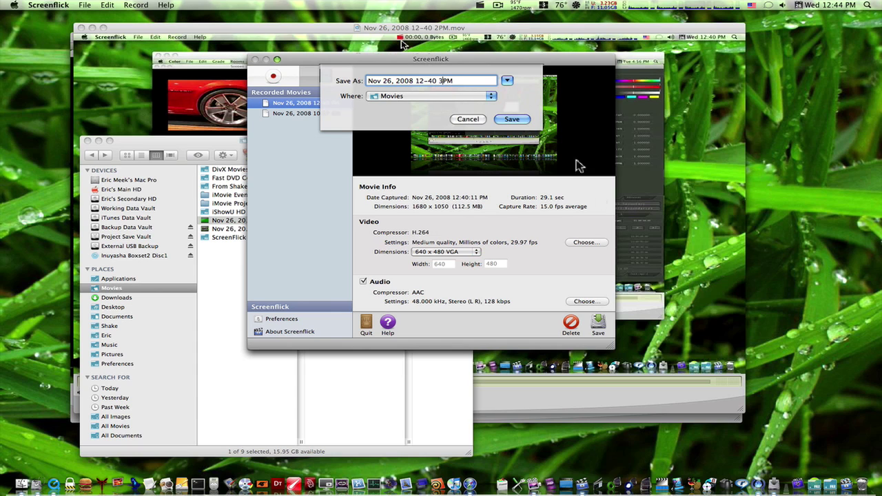
pyautogui.click(520, 123)
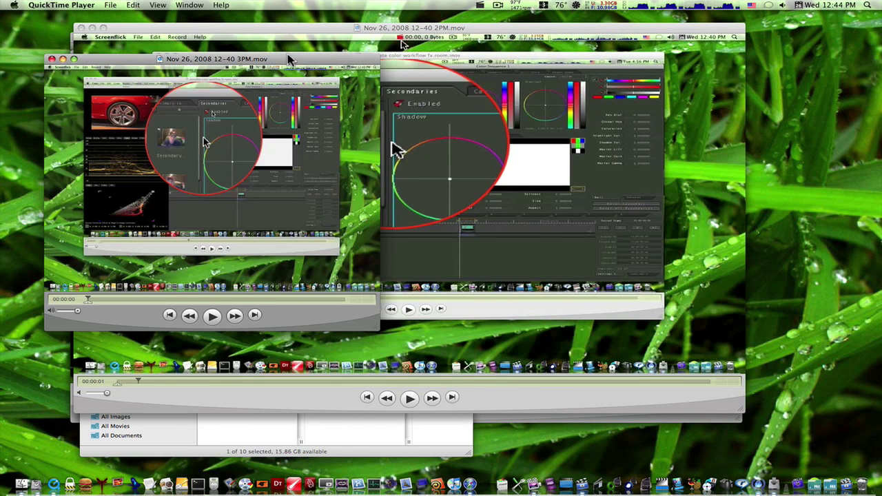
# - Check in Finder that the 3PM movie is 18.1 MB versus the 12-40 PM movie, then close the Movies window
pyautogui.moveTo(290, 61); pyautogui.dragTo(565, 45)
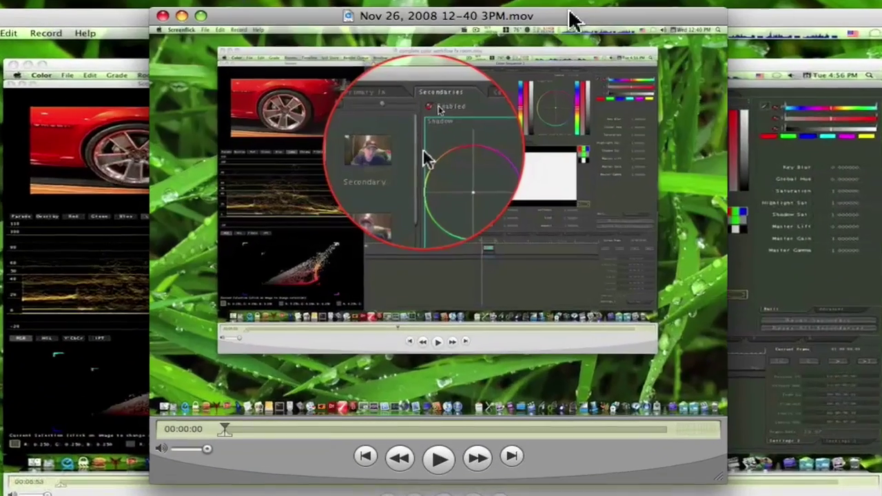
pyautogui.press('super+Tab')
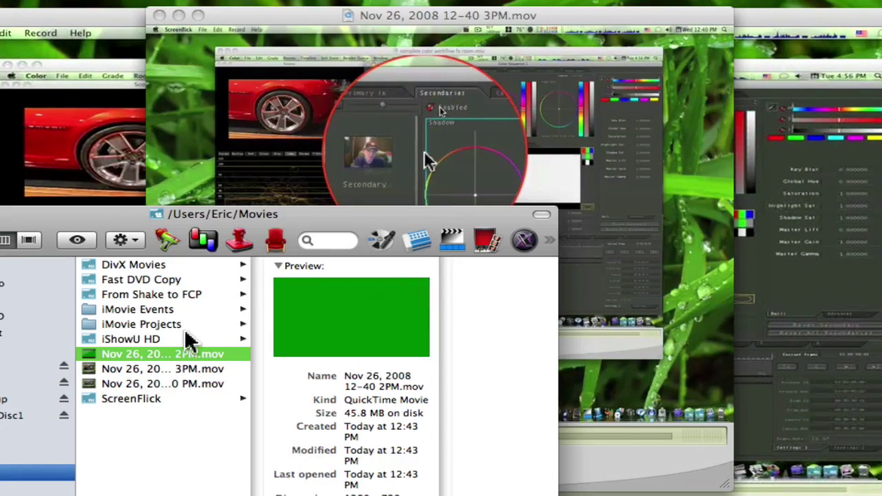
pyautogui.click(190, 373)
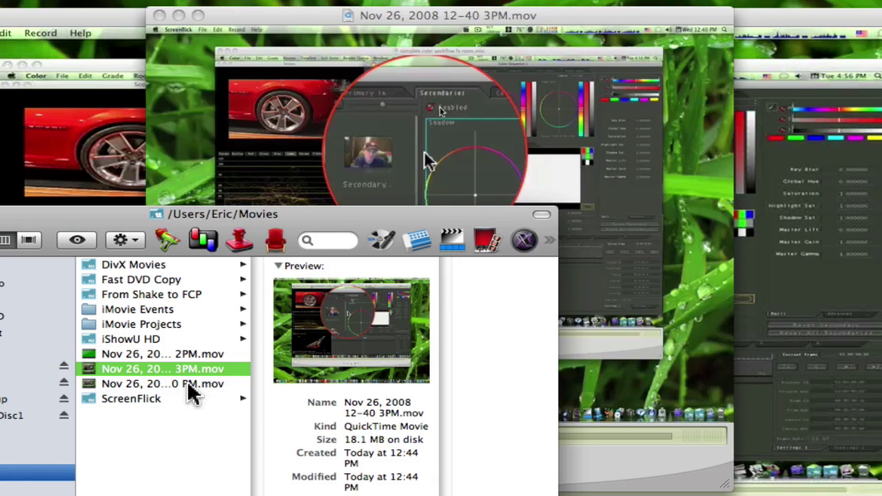
pyautogui.click(189, 386)
pyautogui.press('super+w')
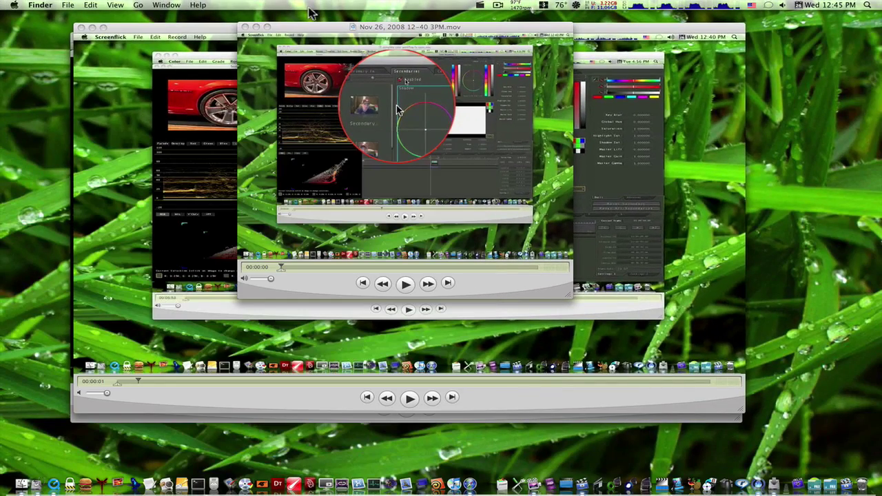
# - Bring the 2PM movie window to the front and open the menu-bar menu to stop recording
pyautogui.click(311, 31)
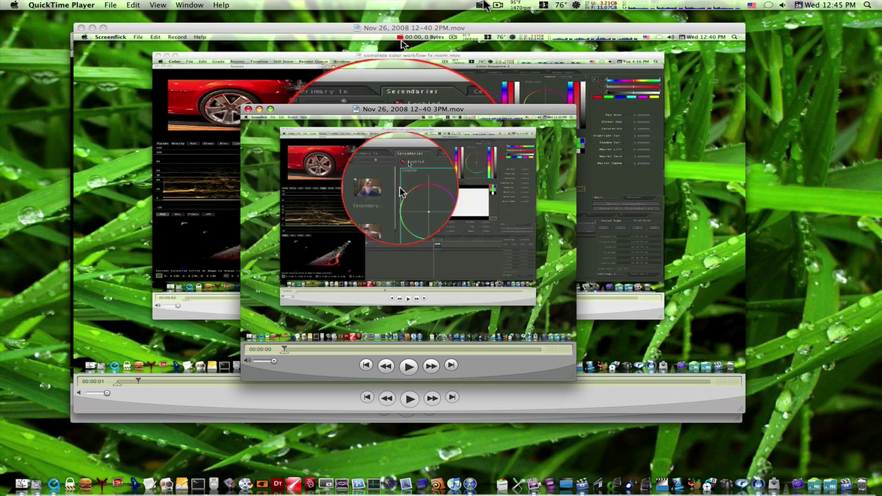
pyautogui.click(500, 6)
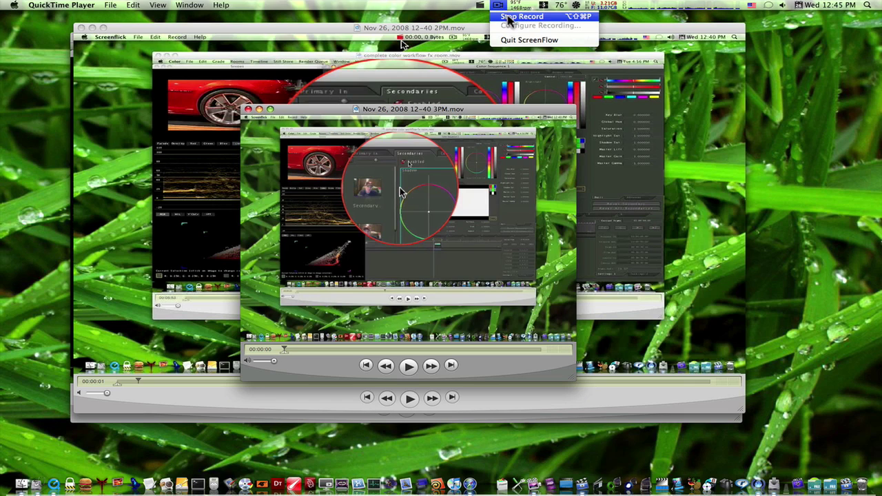